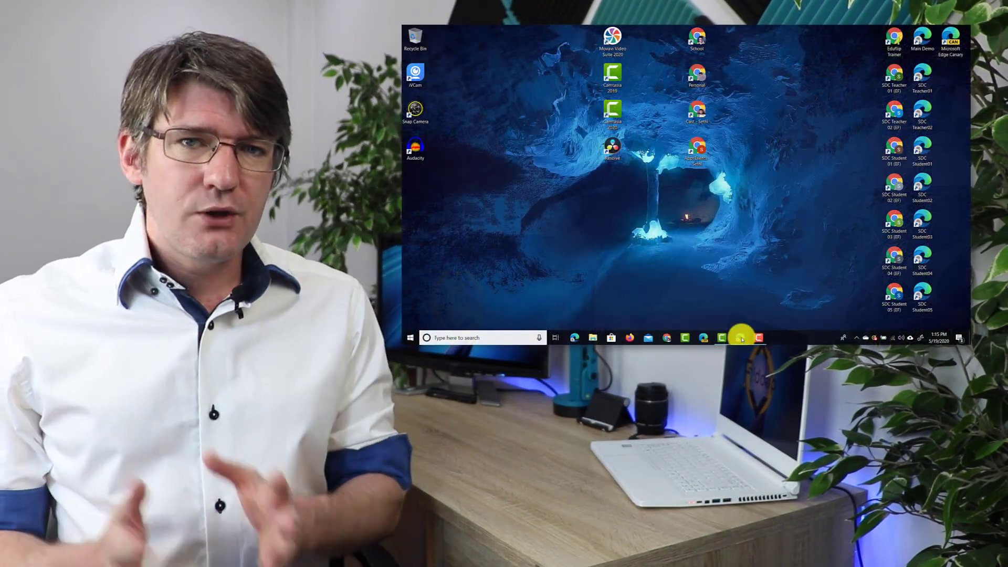
# - Bring up Microsoft Teams in the browser, showing the Teams page
pyautogui.click(741, 339)
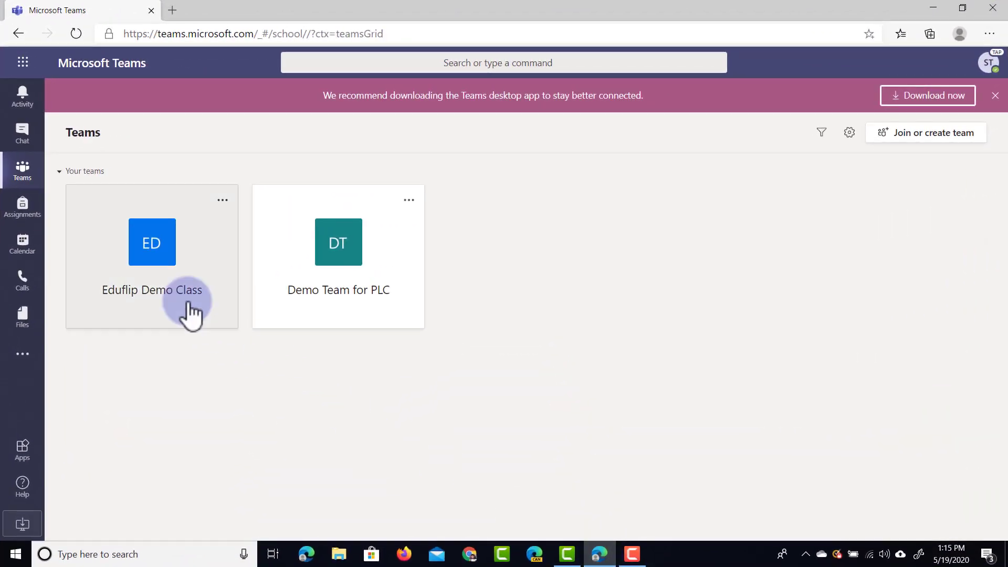
# - In Eduflip Demo Class, go to Assignments and create a new assignment
pyautogui.click(174, 267)
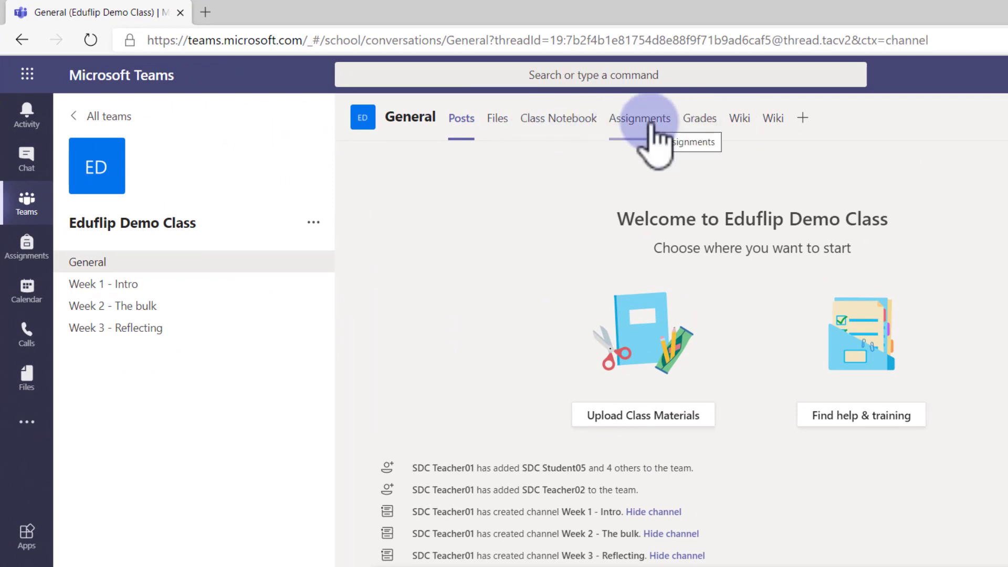
pyautogui.click(651, 122)
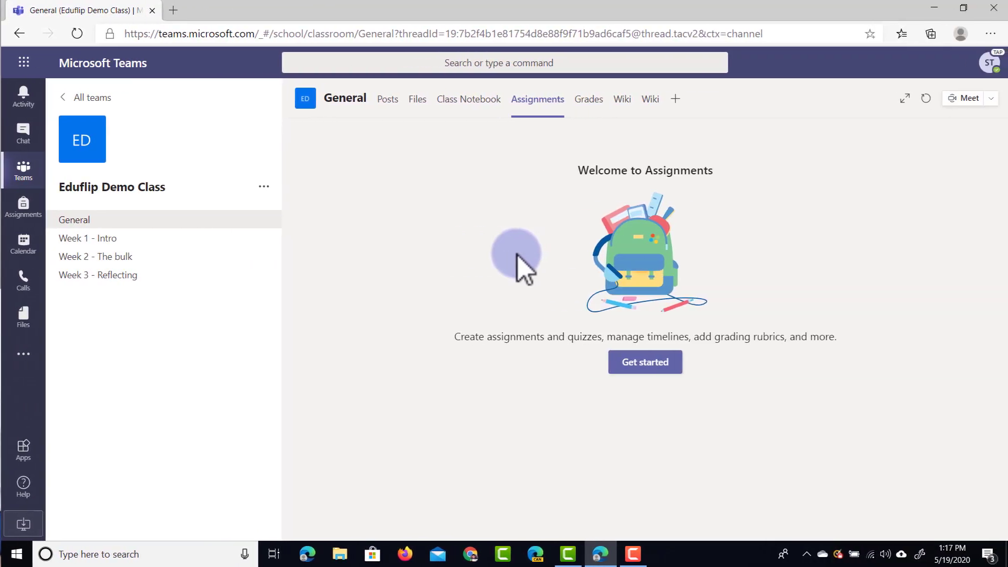
pyautogui.click(648, 363)
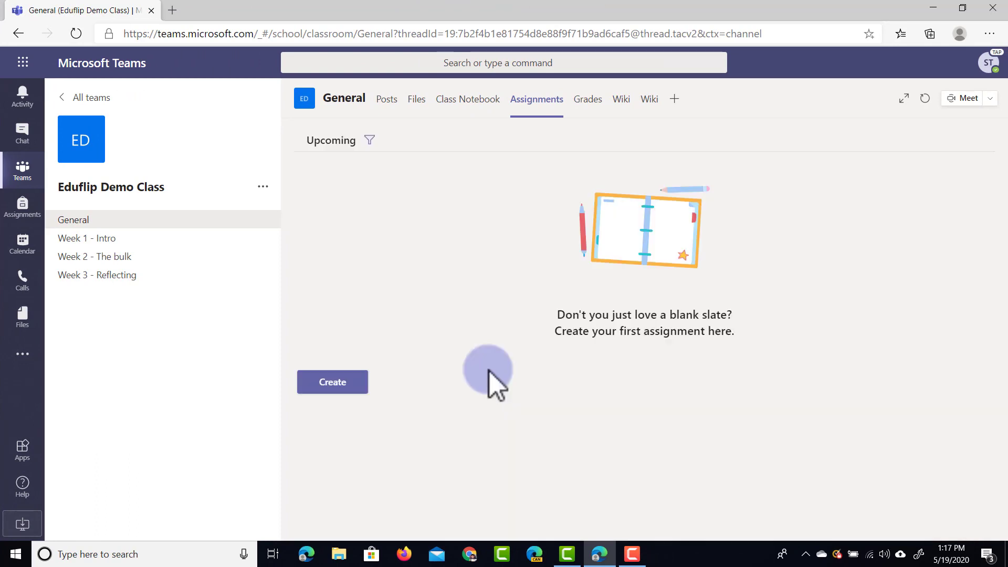
pyautogui.click(347, 389)
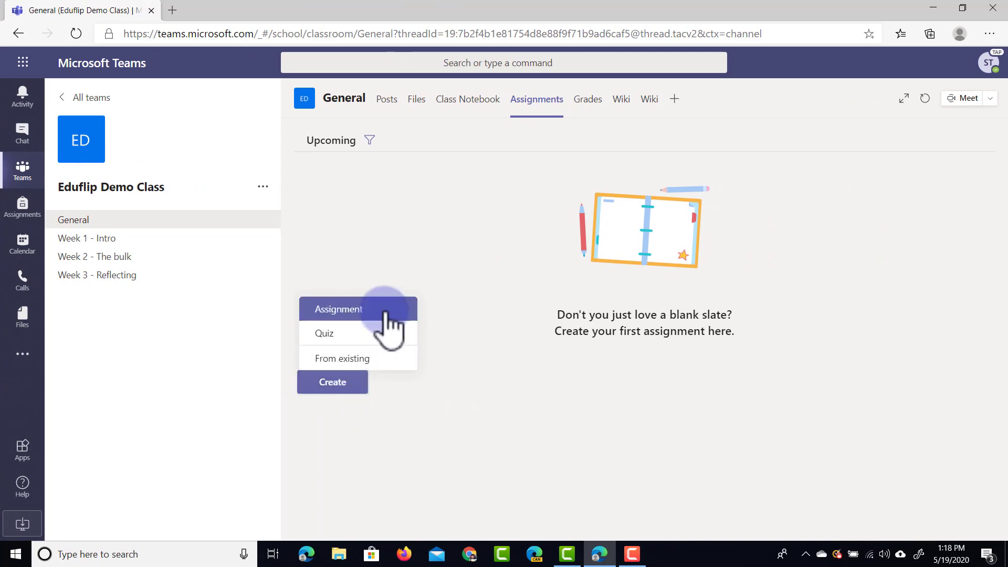
pyautogui.click(385, 312)
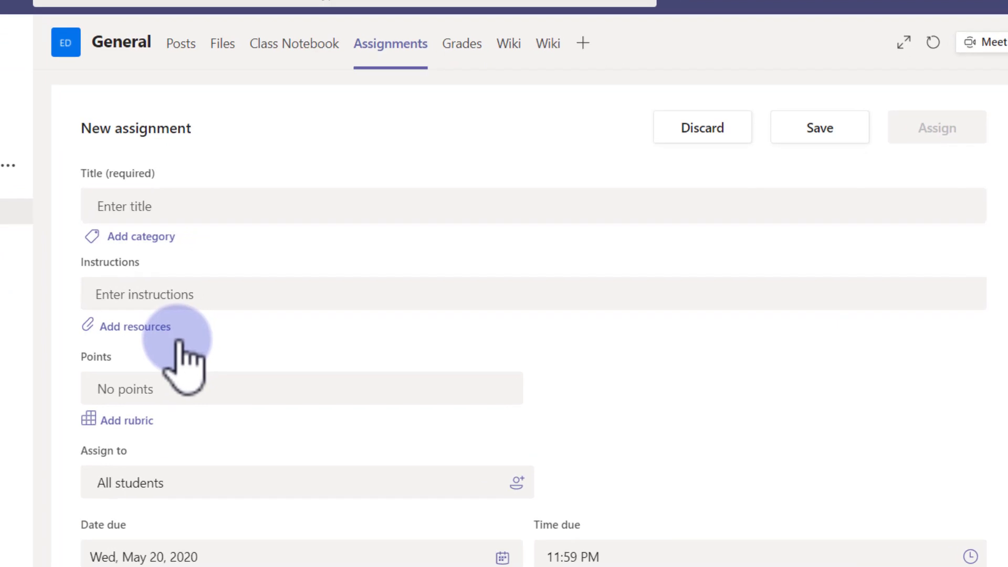
# - Title the assignment 'Demo Assignment for Eduflip' with instructions 'Please add your work...'
pyautogui.click(211, 206)
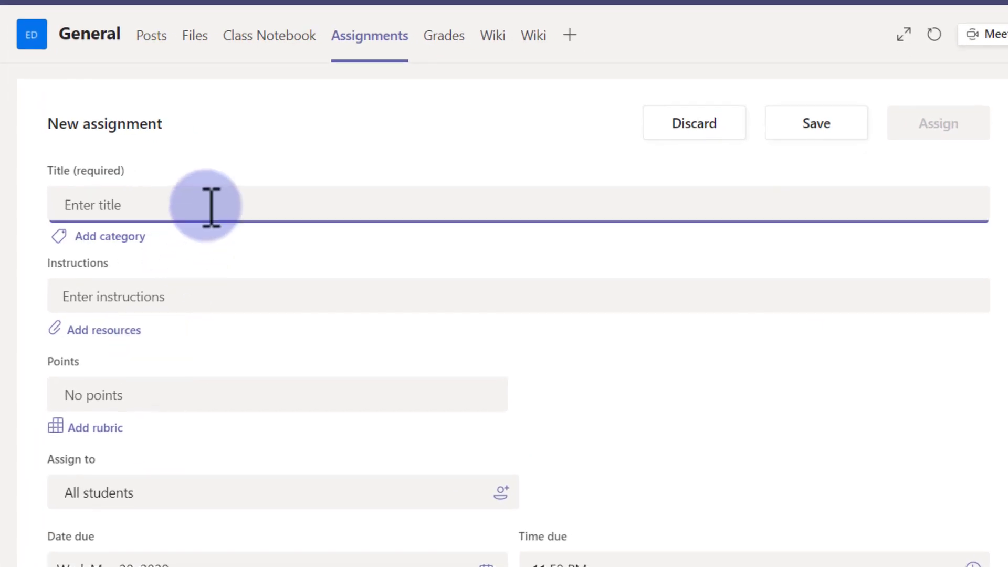
pyautogui.write('Demo Assignment for Edufli')
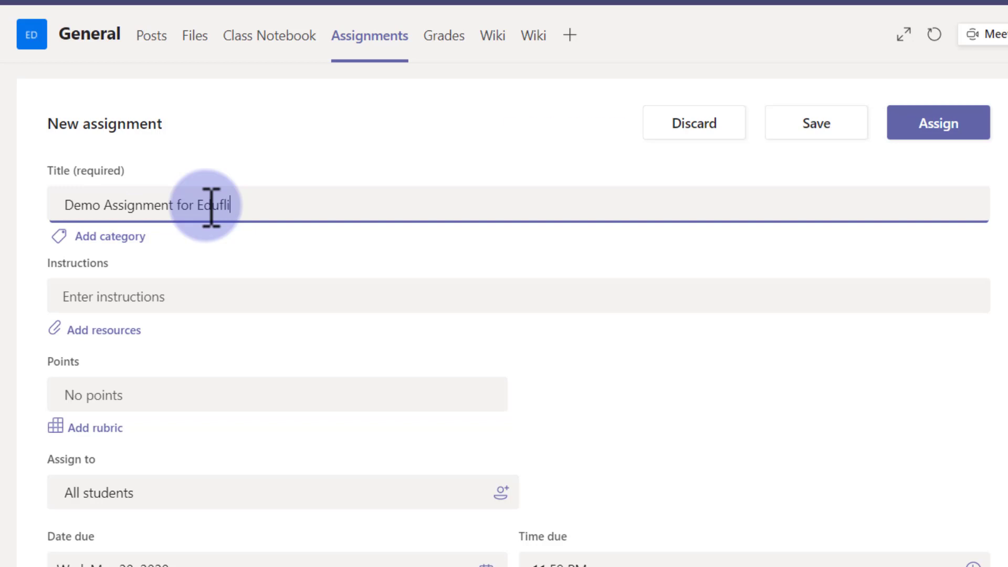
pyautogui.write('p')
pyautogui.click(206, 297)
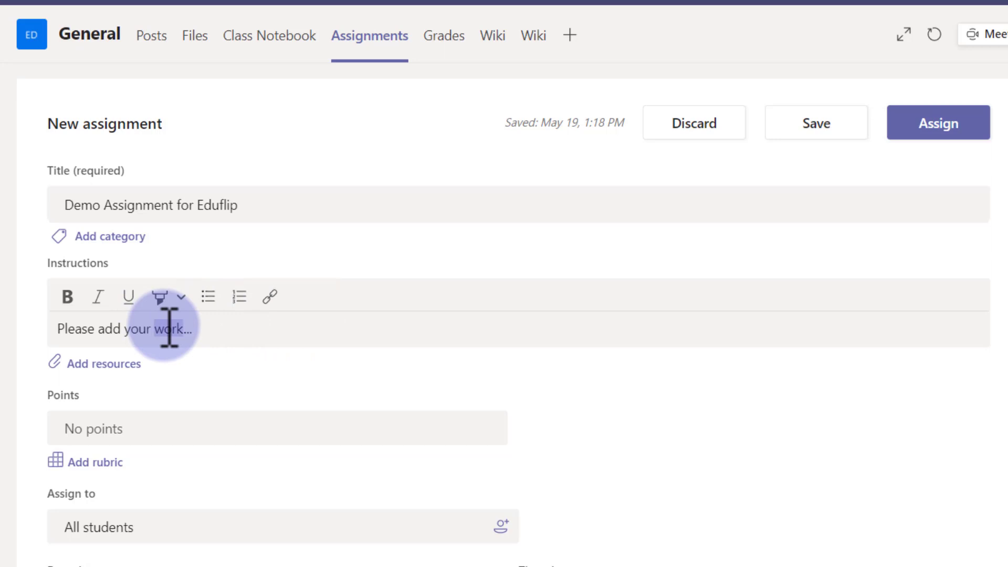
# - Cancel the link insertion and bring up the Add resources dialog
pyautogui.click(270, 297)
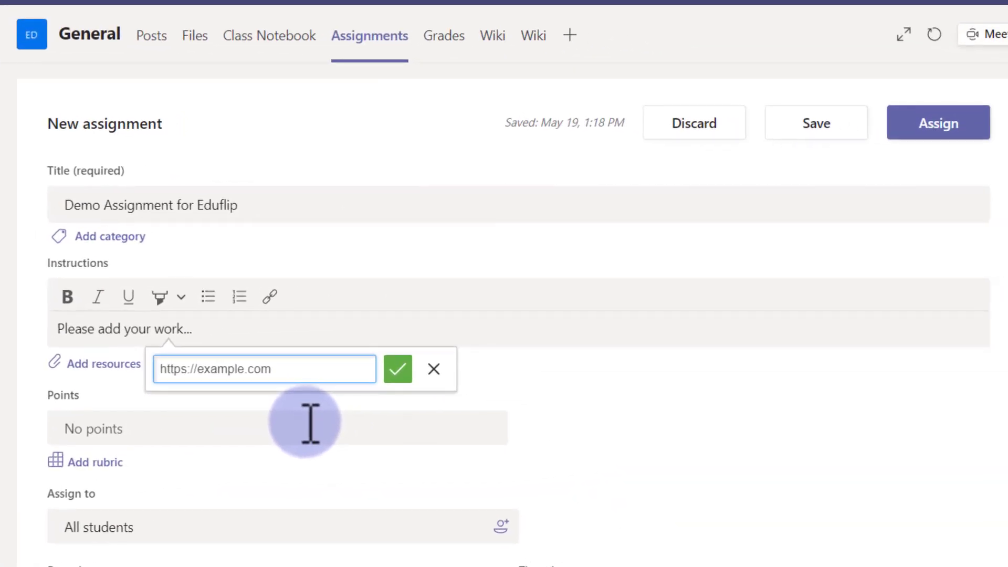
pyautogui.click(433, 369)
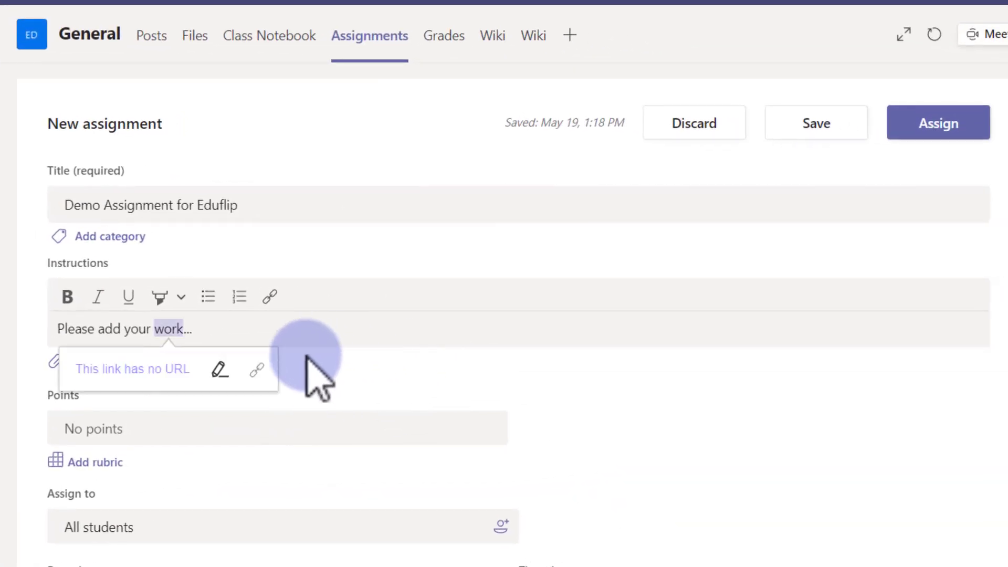
pyautogui.click(342, 414)
pyautogui.click(108, 334)
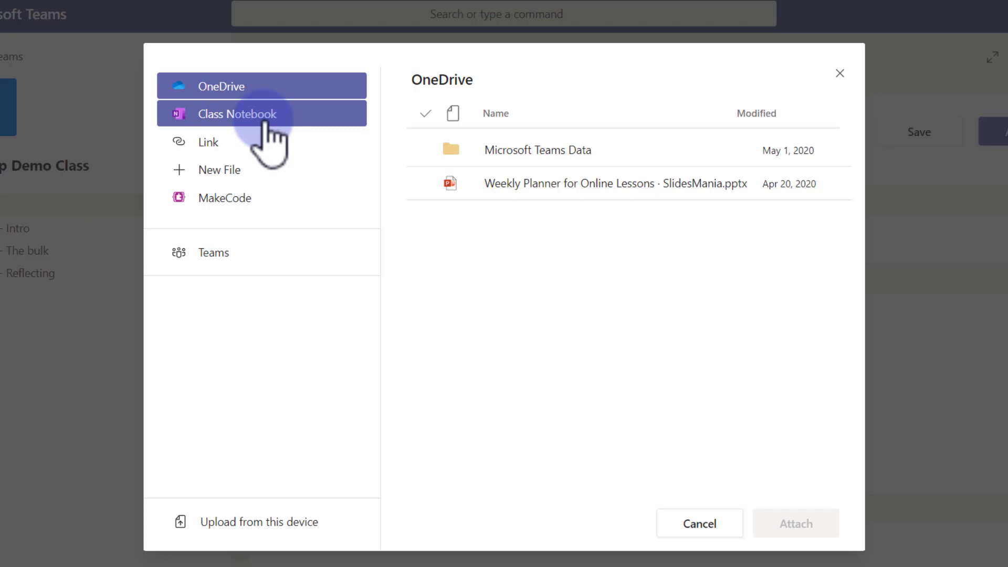
# - Create a new Word document named 'Demo Assignment about Teams' and attach it
pyautogui.click(265, 122)
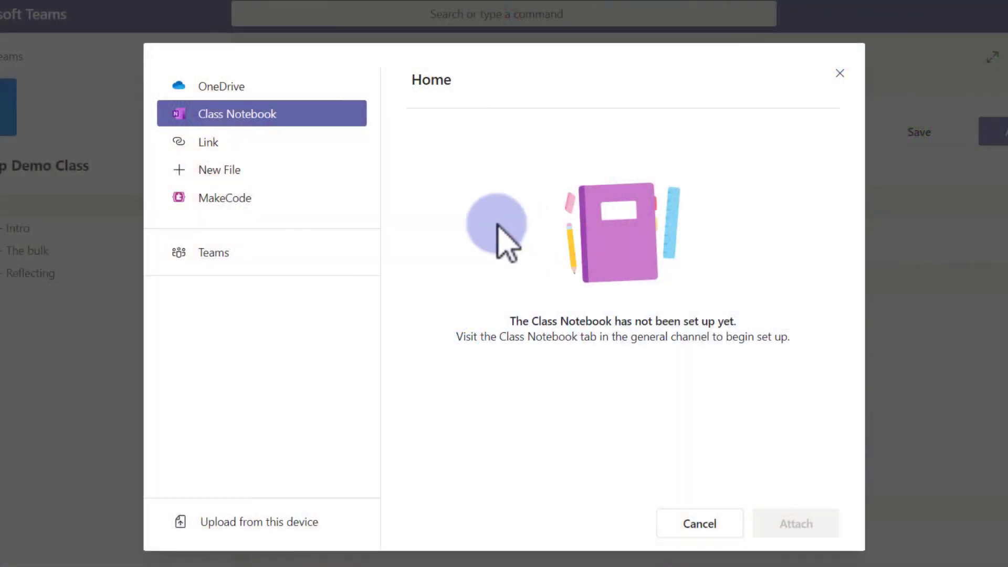
pyautogui.click(291, 151)
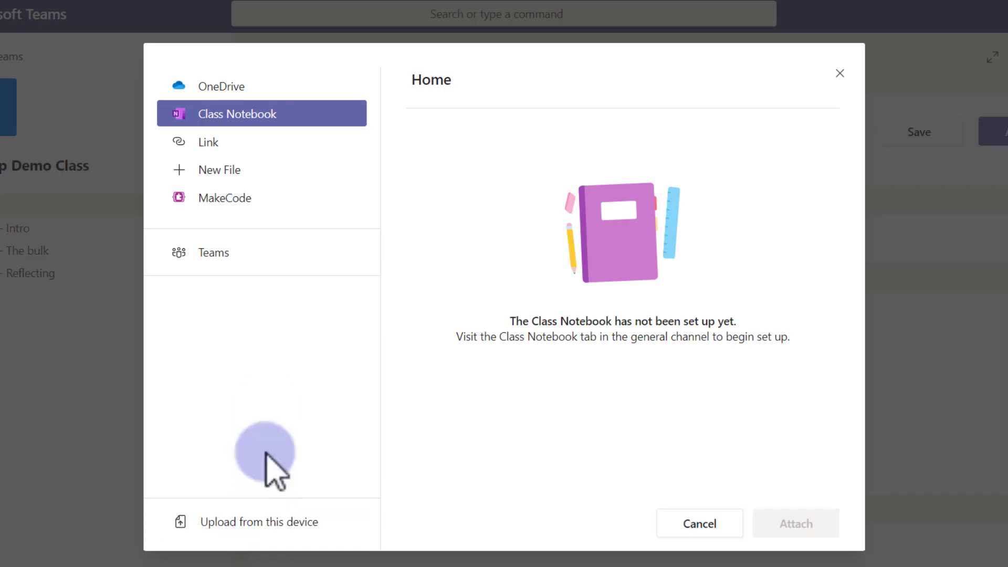
pyautogui.click(252, 171)
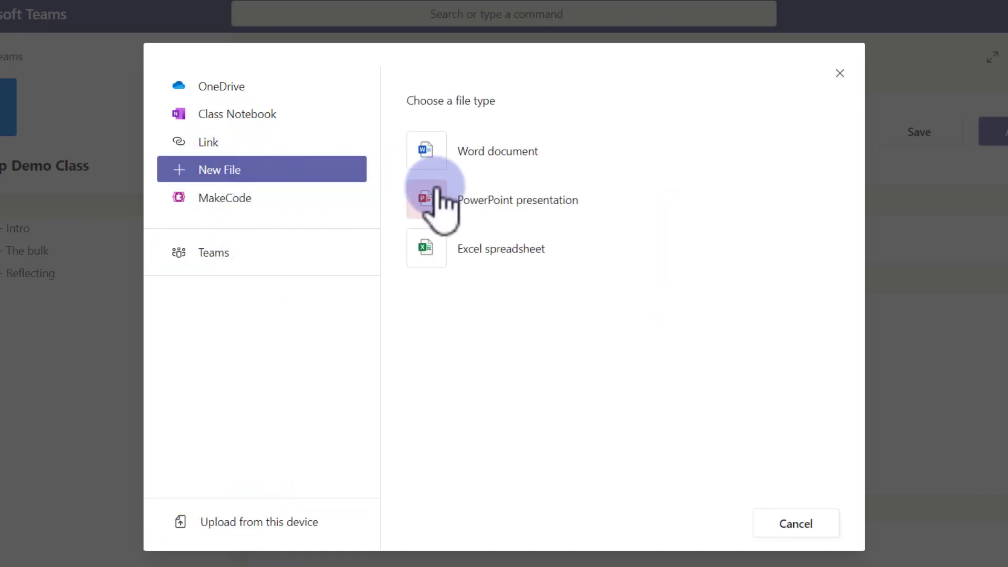
pyautogui.click(473, 153)
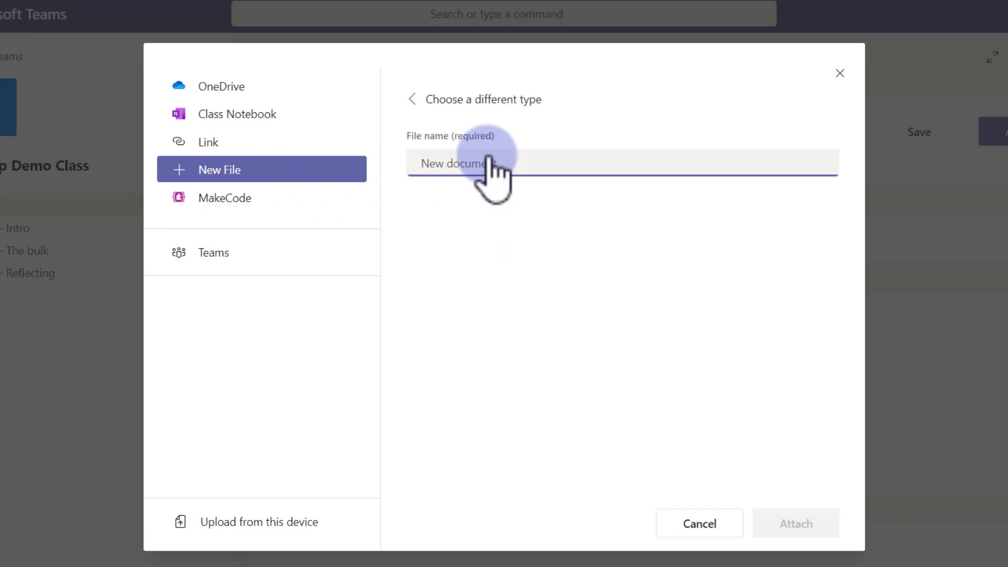
pyautogui.write('Demo Assignment about Teams')
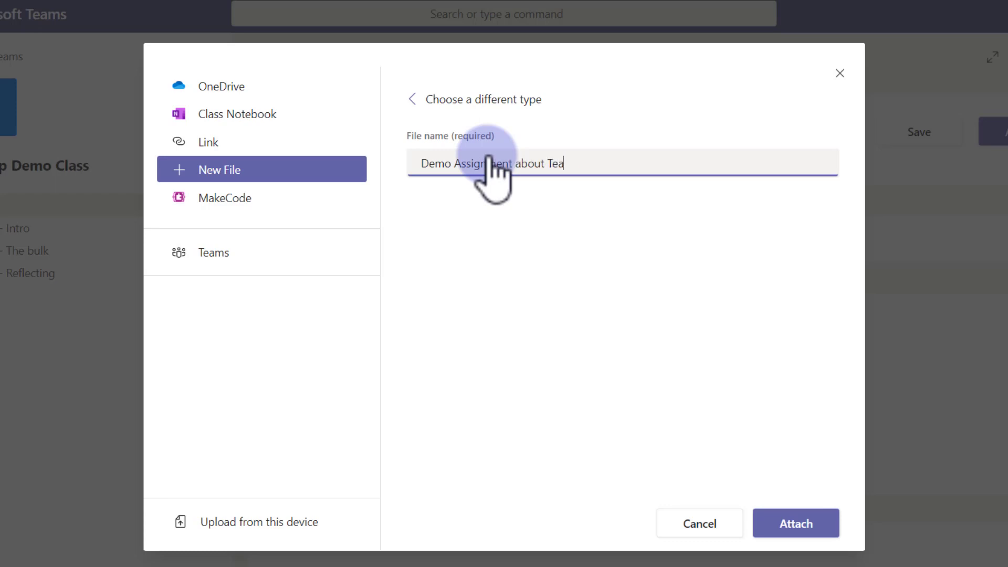
pyautogui.click(795, 527)
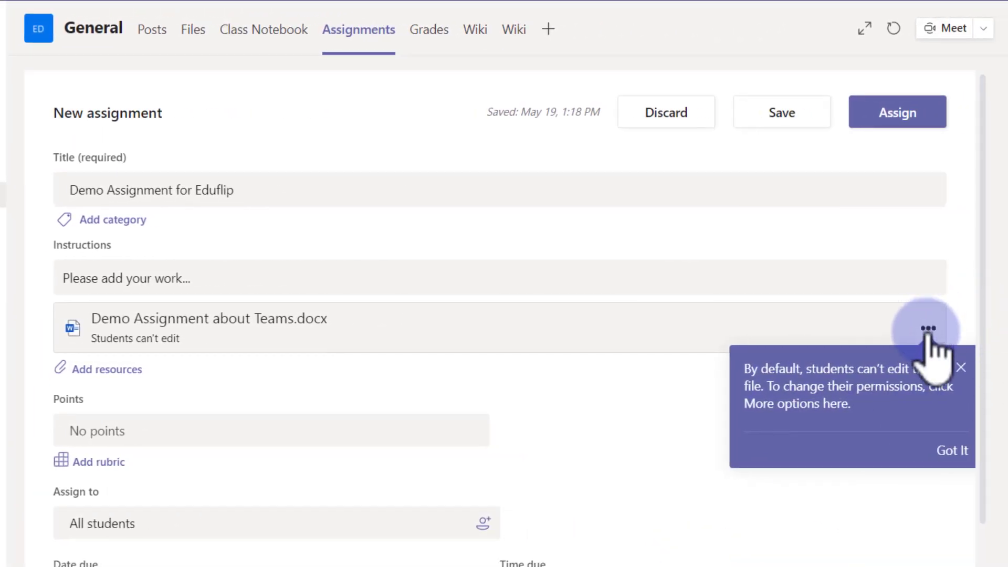
# - Set Demo Assignment about Teams.docx to 'Students edit their own copy'
pyautogui.click(928, 329)
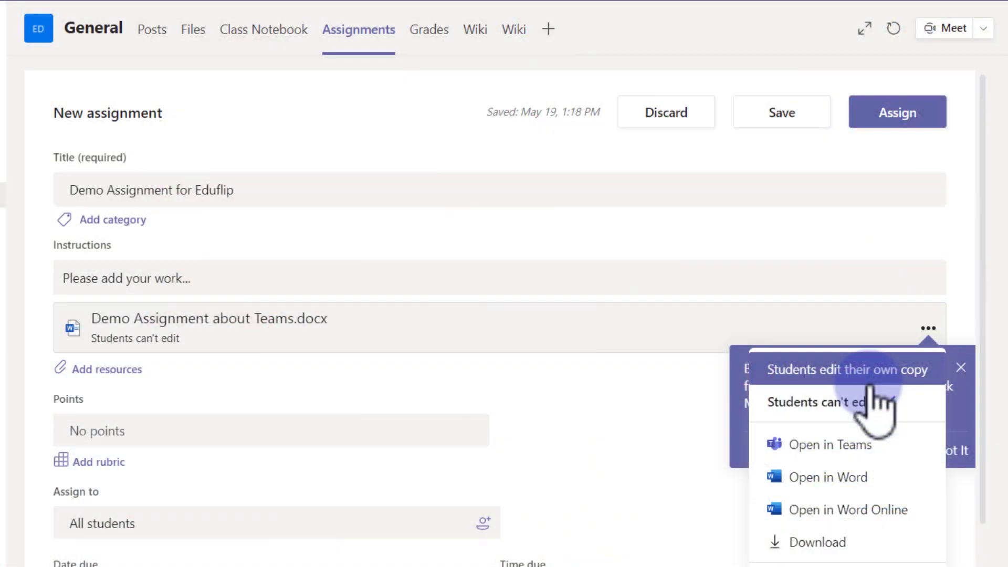
pyautogui.click(869, 384)
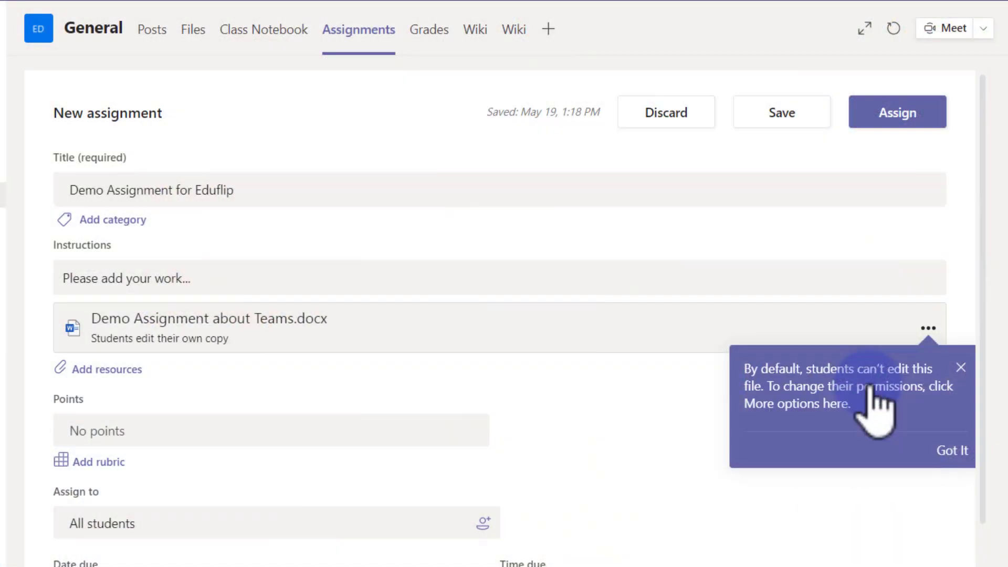
pyautogui.click(952, 450)
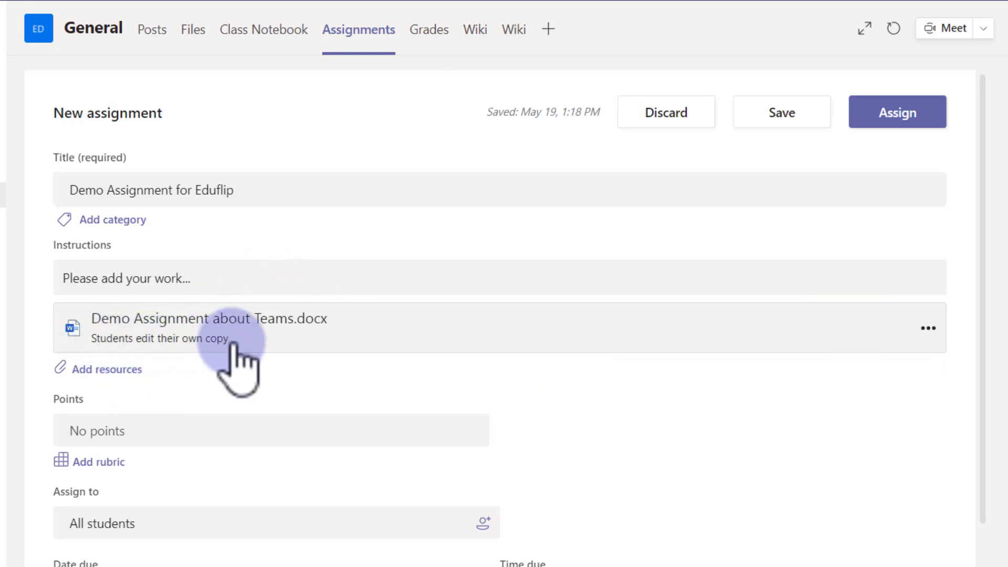
pyautogui.scroll(-3, 239, 347)
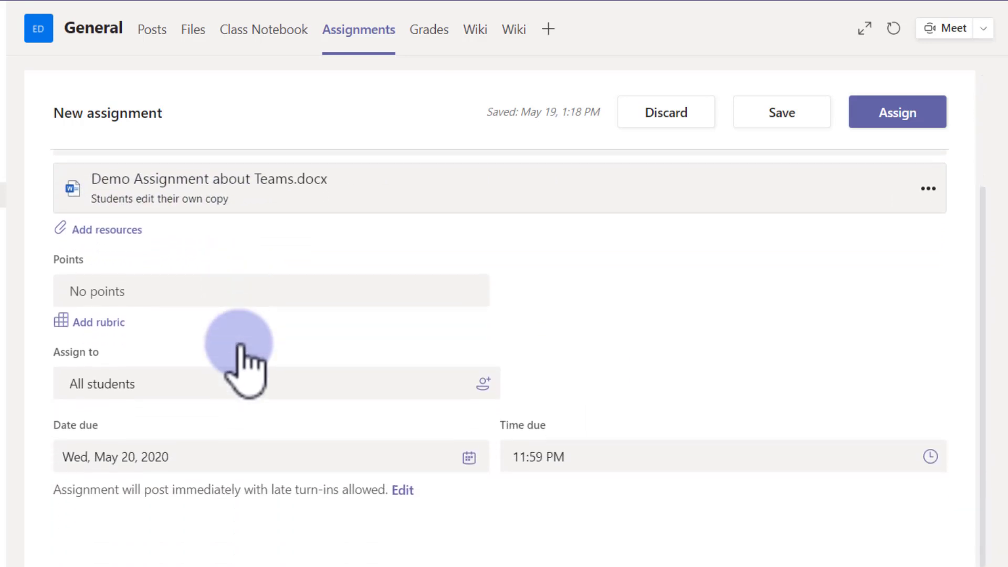
pyautogui.click(266, 293)
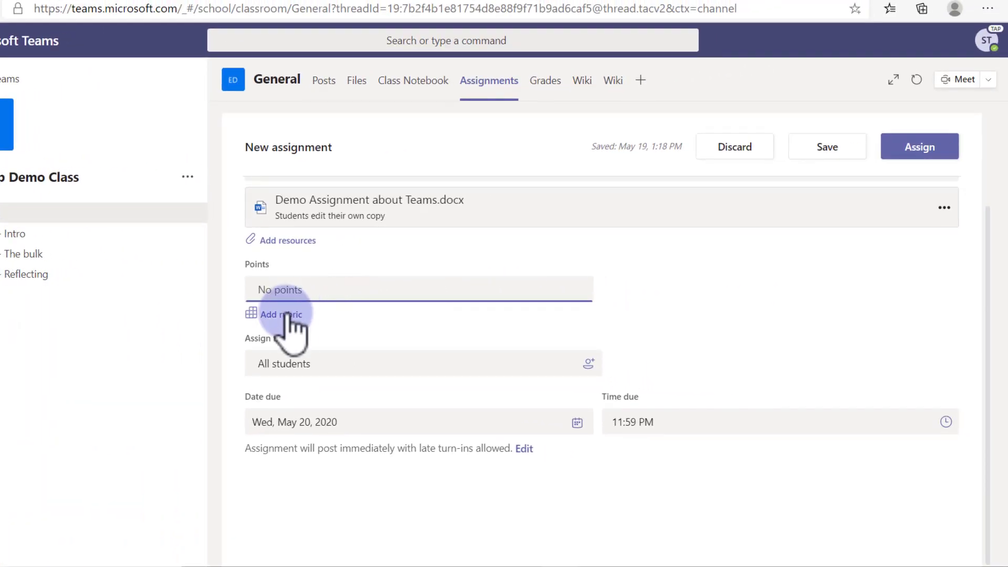
pyautogui.click(566, 321)
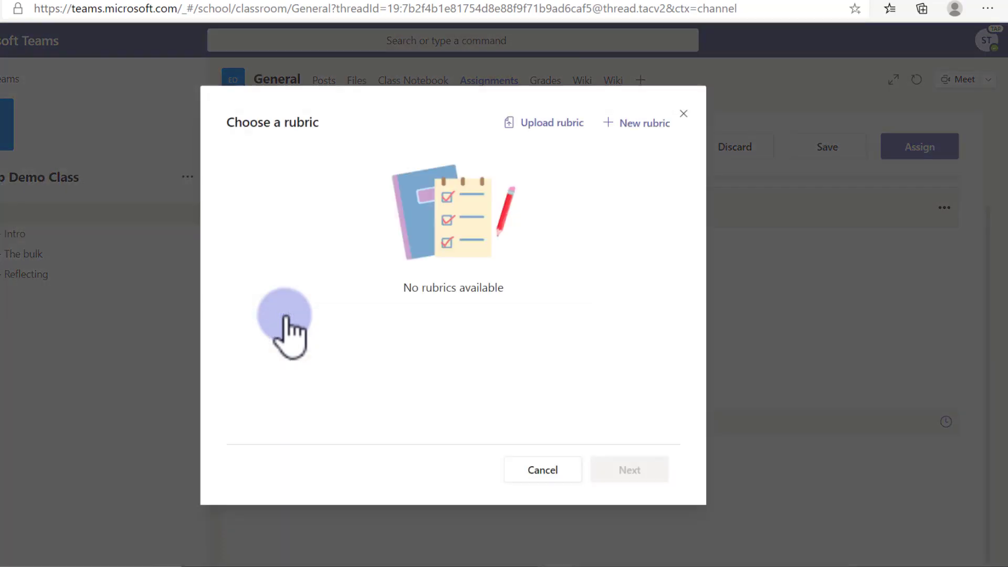
# - Create a new rubric with title and description 'Demo Rubric', adding a second criteria row
pyautogui.click(635, 124)
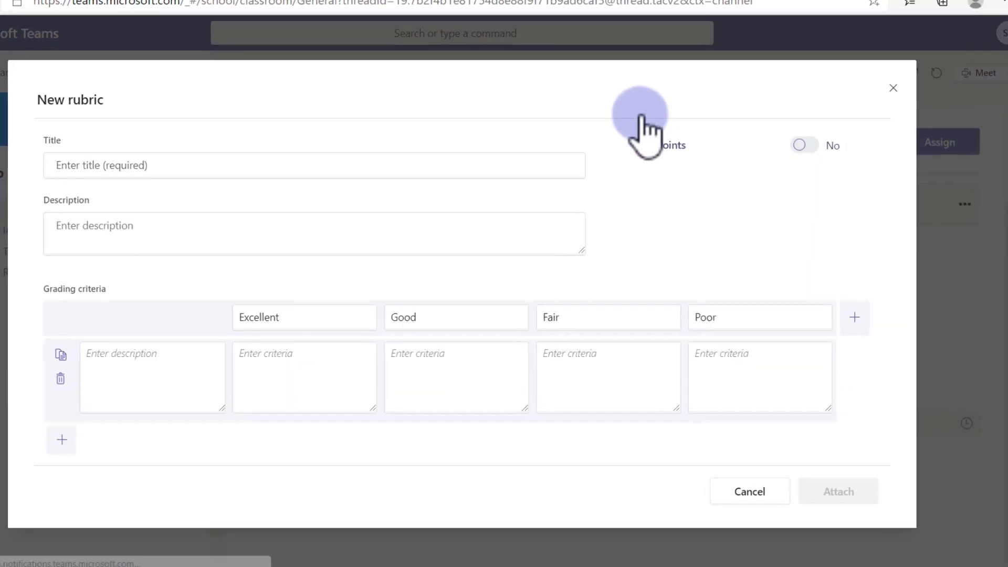
pyautogui.click(191, 165)
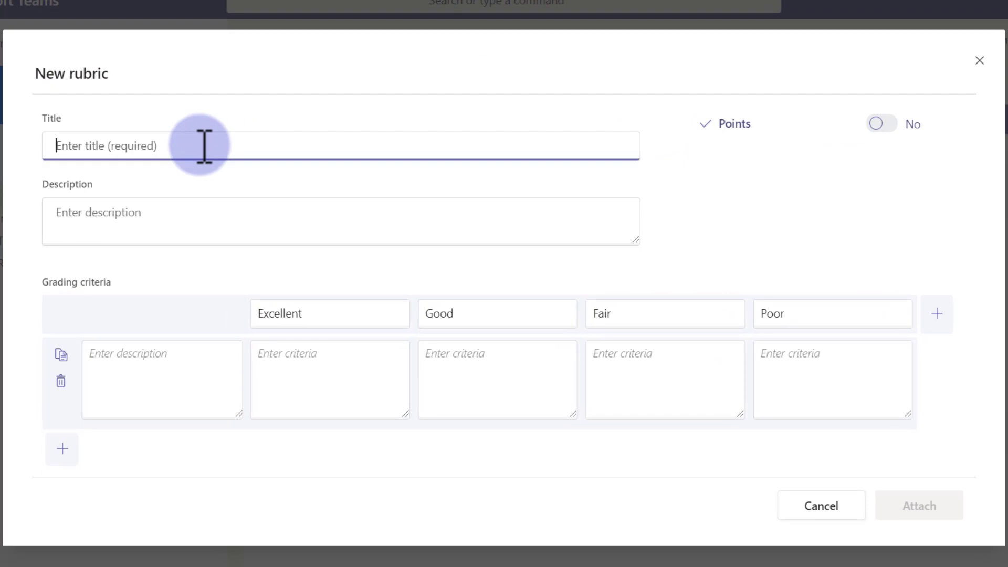
pyautogui.write('Demo Rubric')
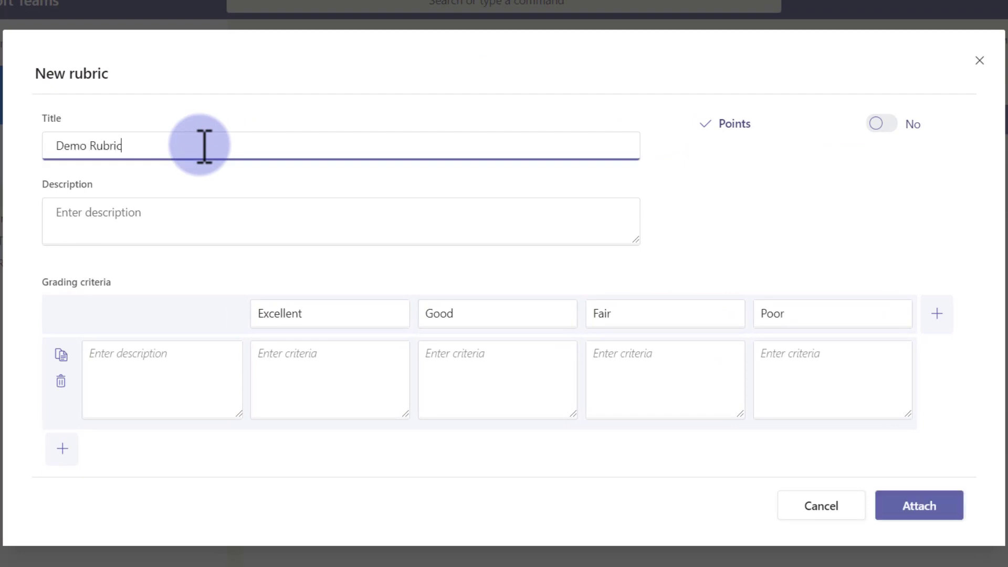
pyautogui.click(174, 212)
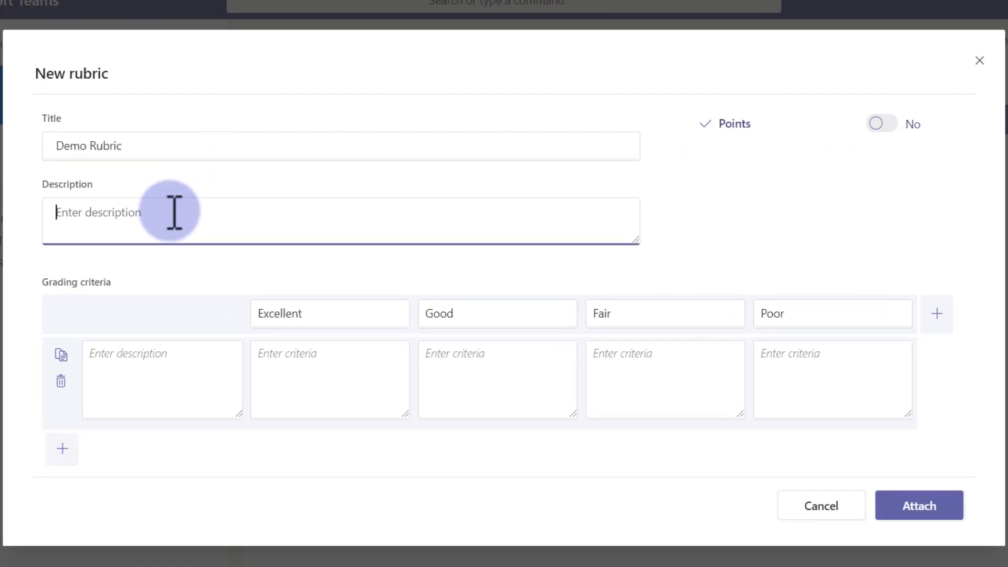
pyautogui.write('Demo Rubric')
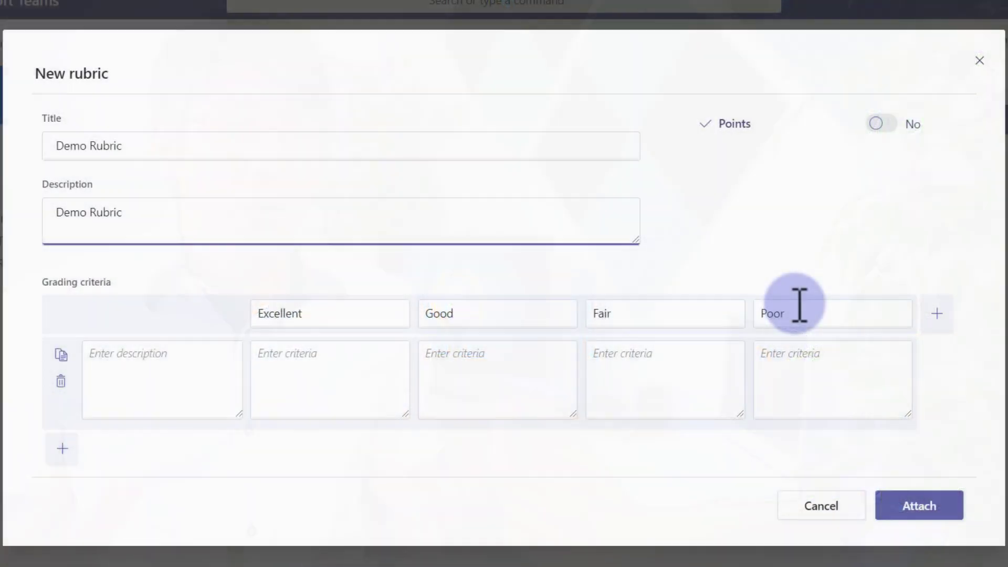
pyautogui.click(62, 449)
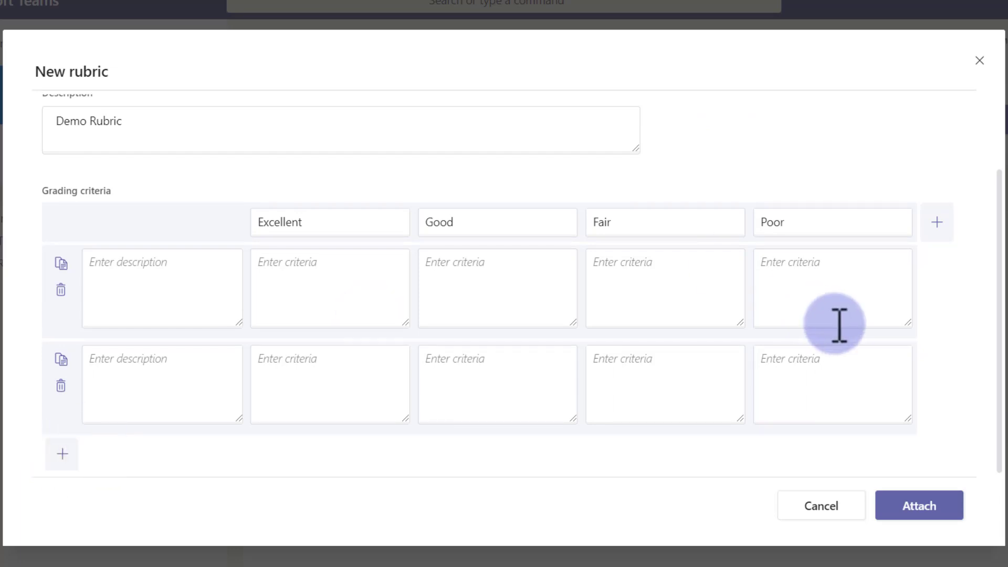
# - Add a level column and enter Excellent criteria 'All correct punctuation' and 'Finished the...'
pyautogui.click(937, 222)
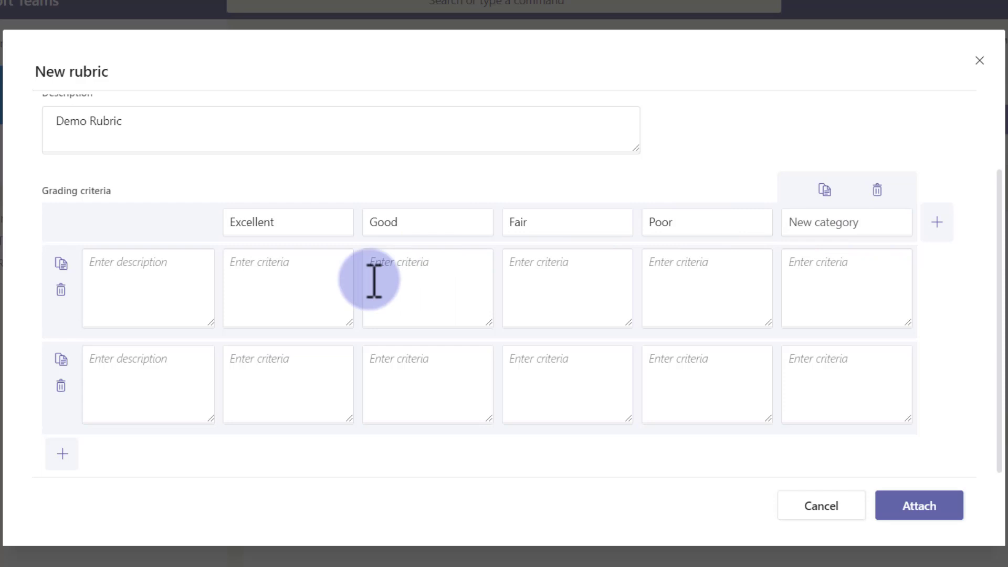
pyautogui.click(305, 292)
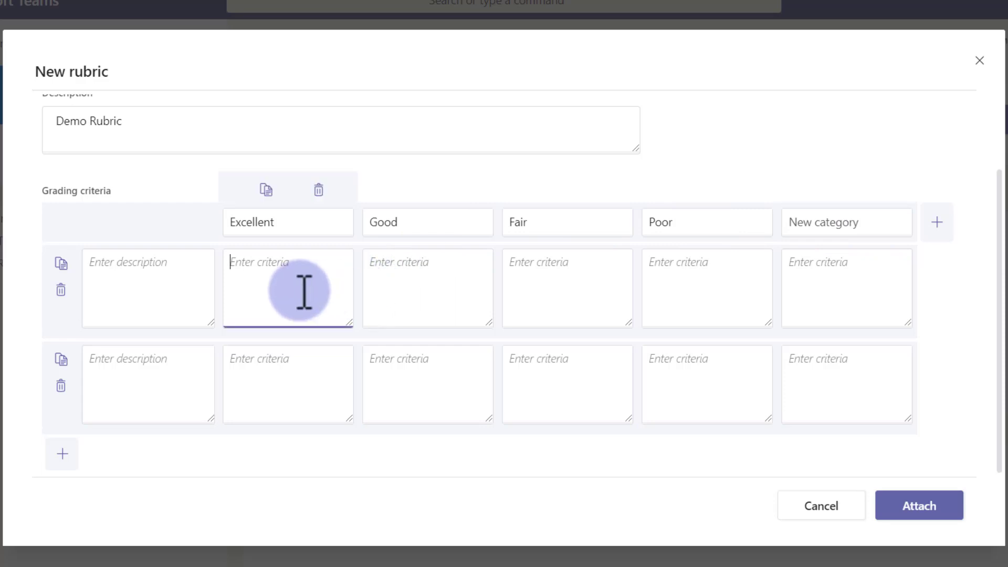
pyautogui.write('All correct punctuation')
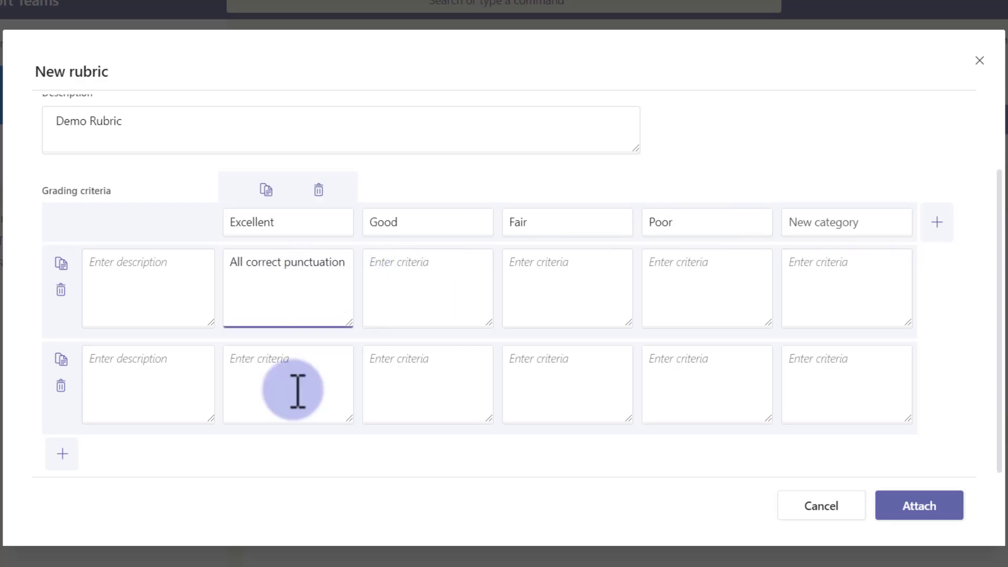
pyautogui.click(297, 391)
pyautogui.write('Finished the work')
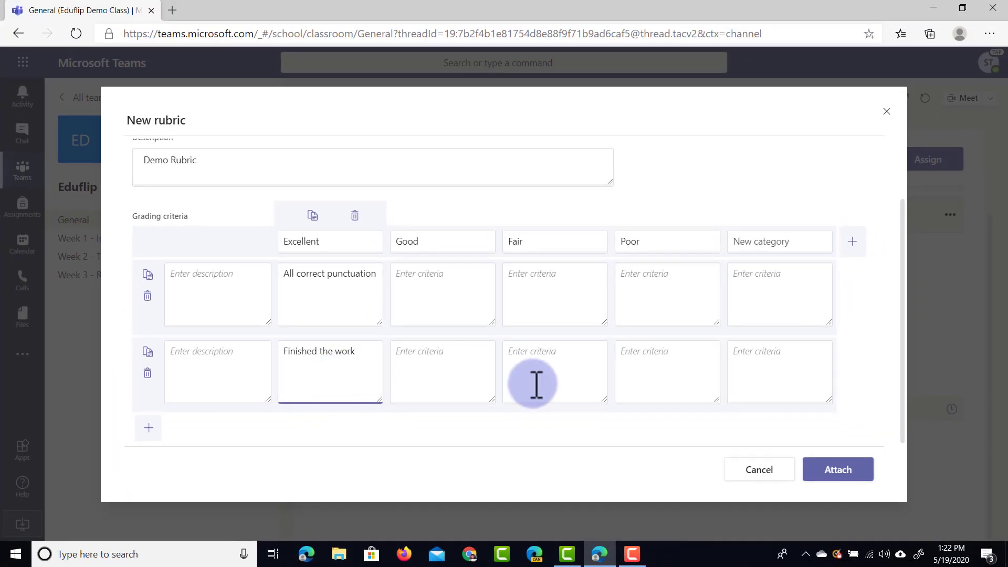
# - Enter Poor criteria 'No Punctuation' and 'Incomplete work', then attach Demo Rubric
pyautogui.click(647, 314)
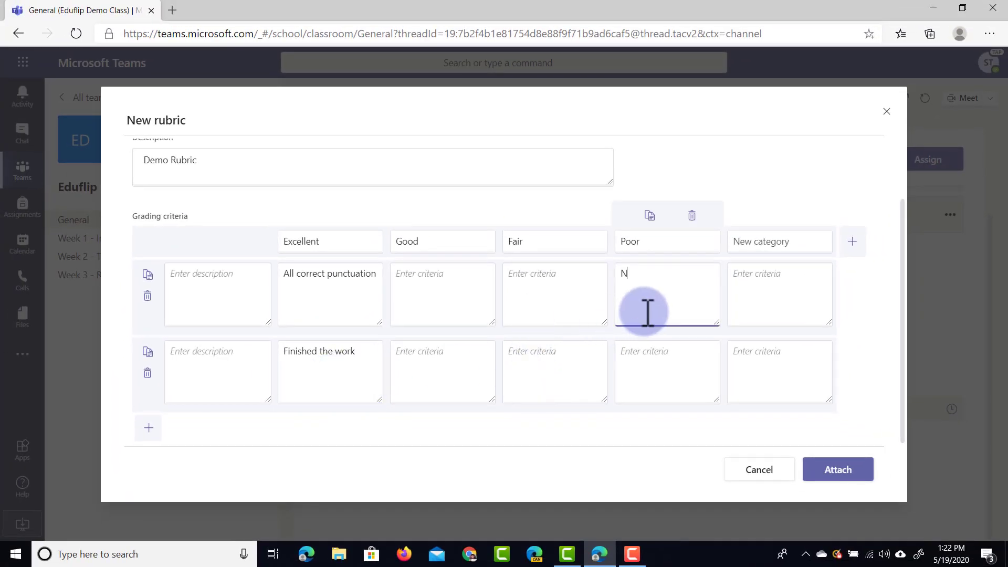
pyautogui.write('No Ounctua')
pyautogui.press('BackSpace')
pyautogui.press('BackSpace')
pyautogui.press('BackSpace')
pyautogui.press('BackSpace')
pyautogui.press('BackSpace')
pyautogui.press('BackSpace')
pyautogui.press('BackSpace')
pyautogui.write('Punctuation')
pyautogui.click(665, 359)
pyautogui.write('In')
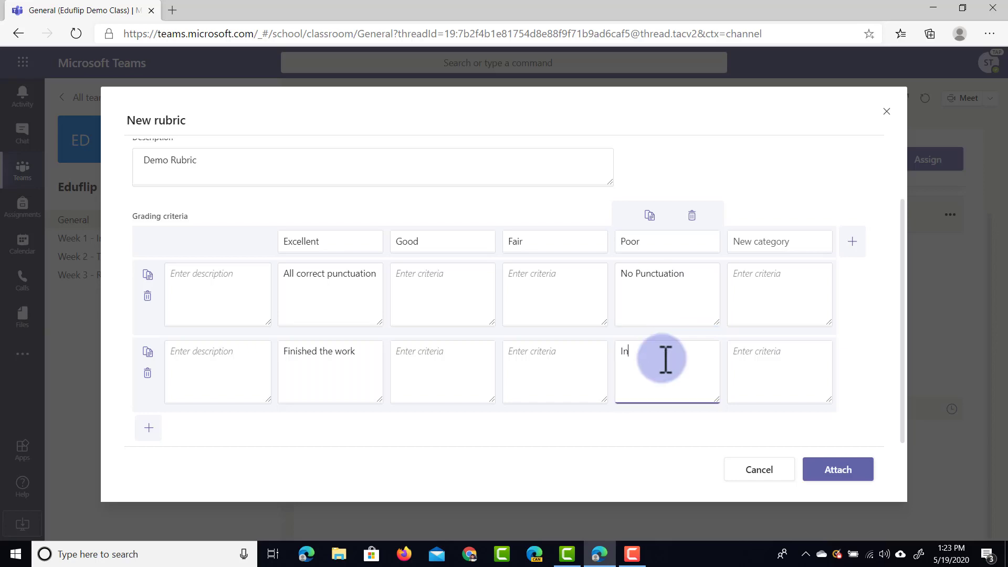
pyautogui.write('complete work')
pyautogui.click(837, 465)
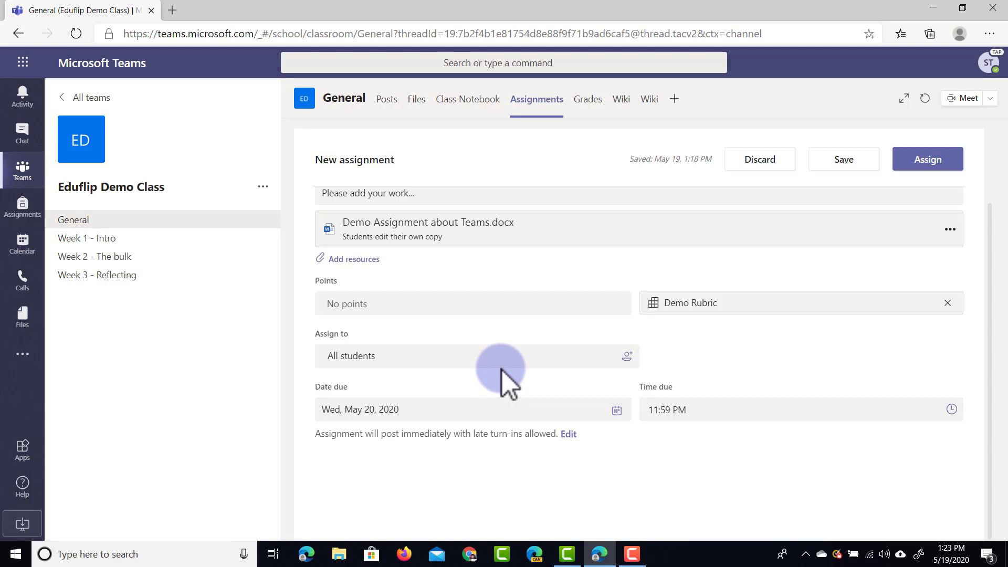
# - Change Assign to from all students to only the first student listed
pyautogui.click(471, 362)
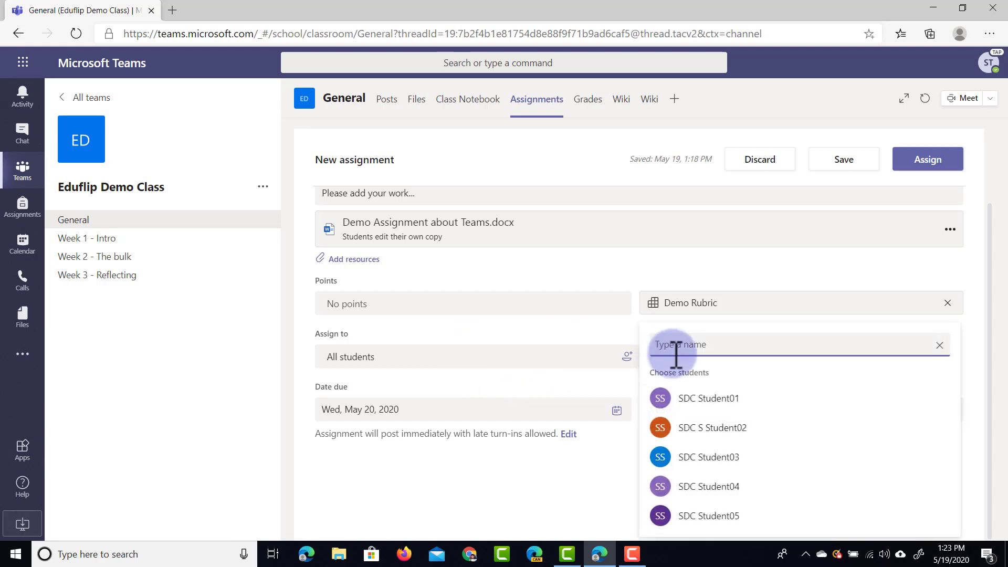
pyautogui.click(745, 407)
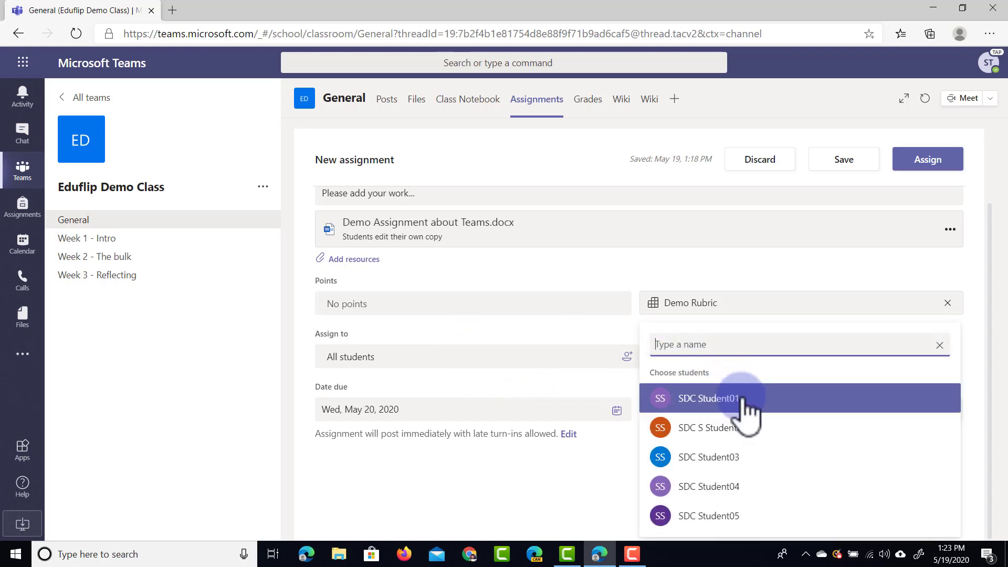
pyautogui.click(565, 338)
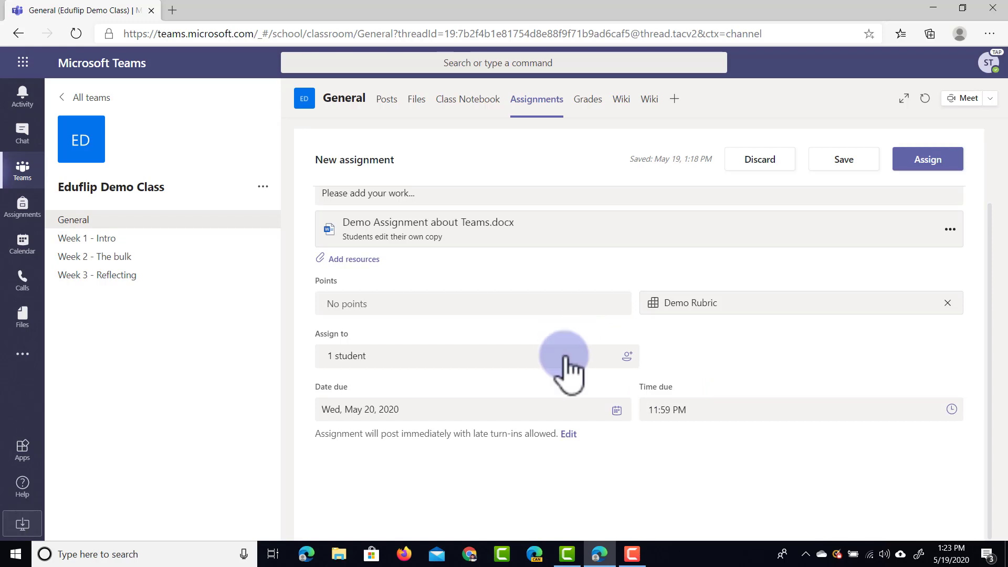
# - Change the due date to Thu, May 21, 2020
pyautogui.click(512, 415)
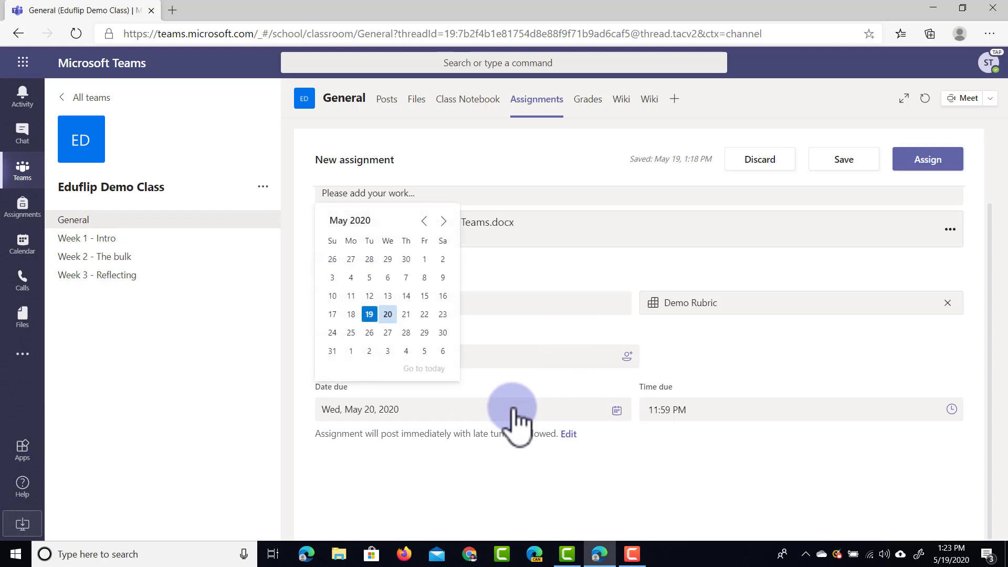
pyautogui.click(409, 315)
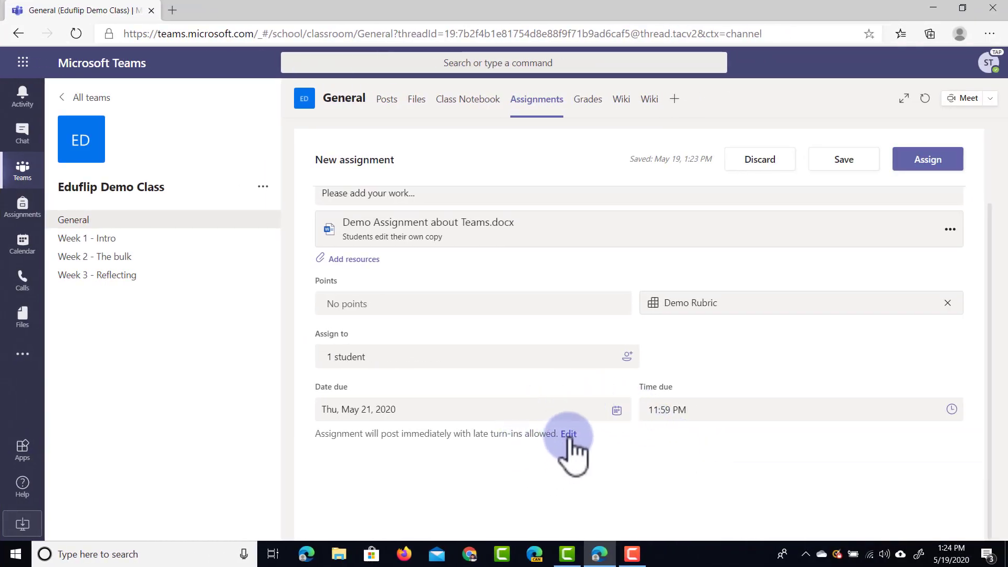
# - Enable a close date of Saturday, May 23, 2020 in the assignment timeline settings
pyautogui.click(568, 434)
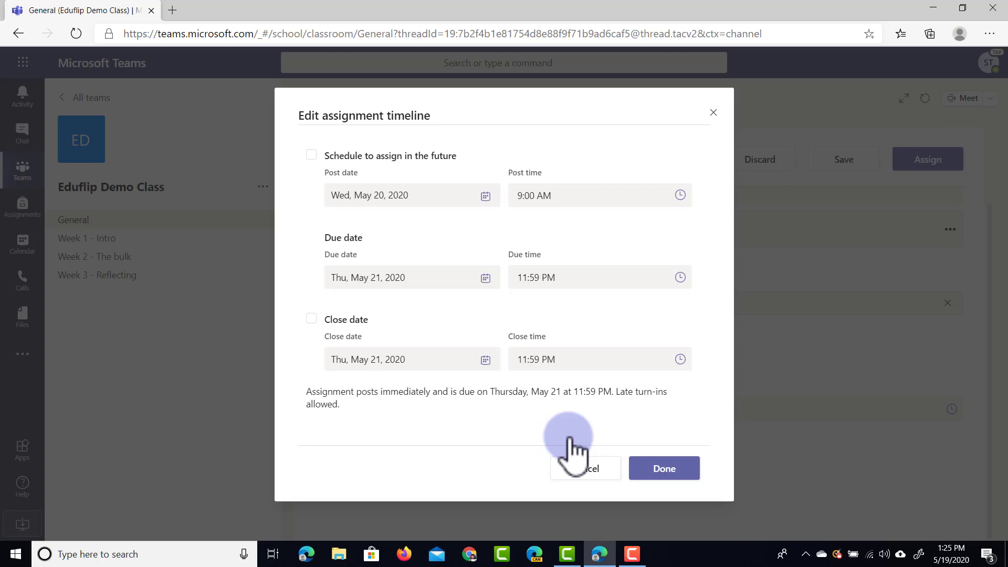
pyautogui.click(312, 318)
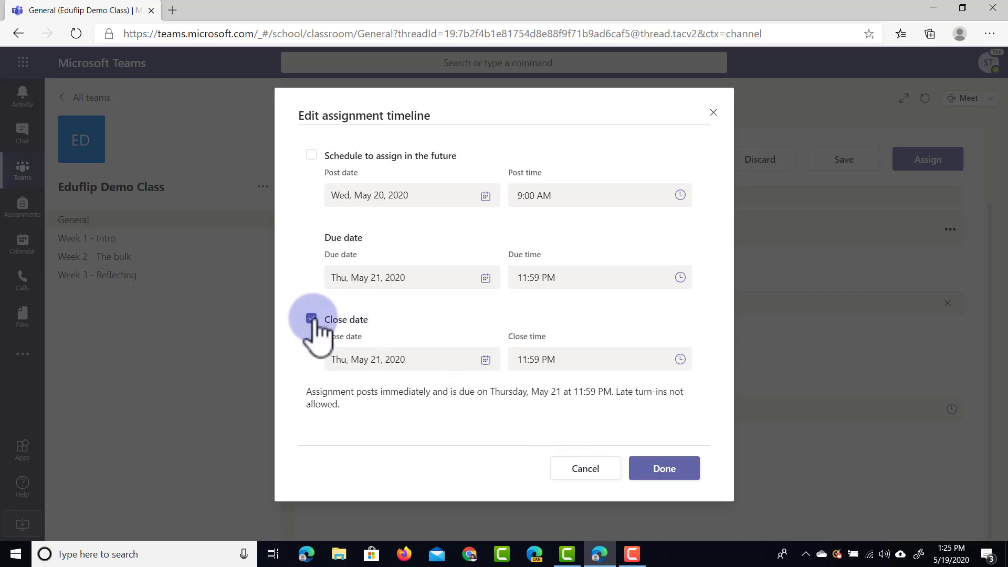
pyautogui.click(465, 360)
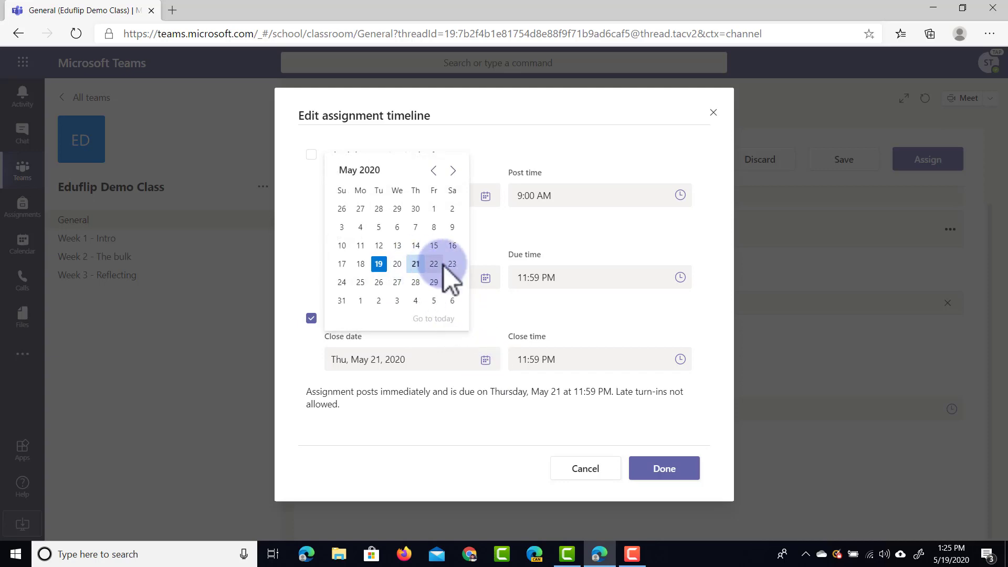
pyautogui.click(452, 264)
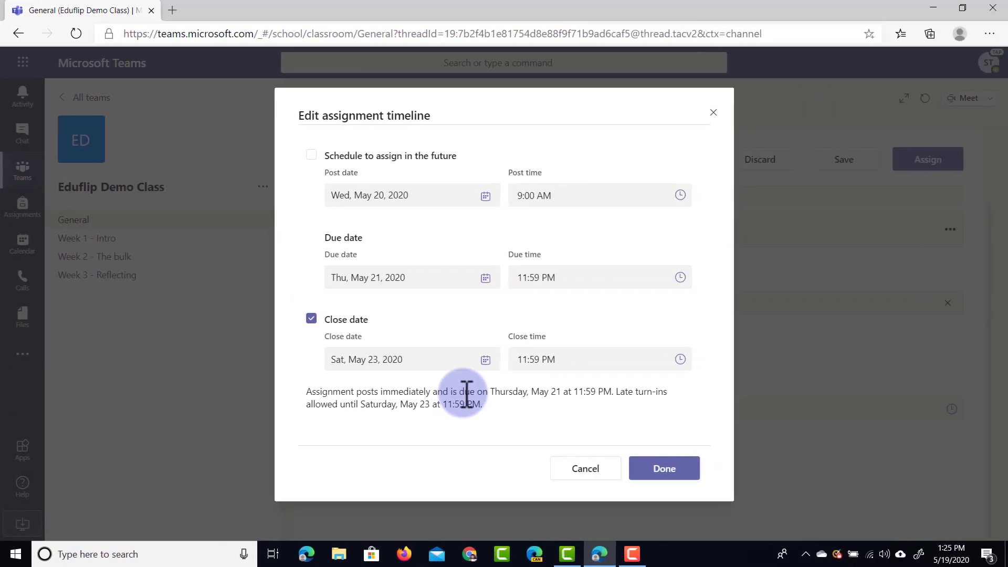
pyautogui.click(665, 468)
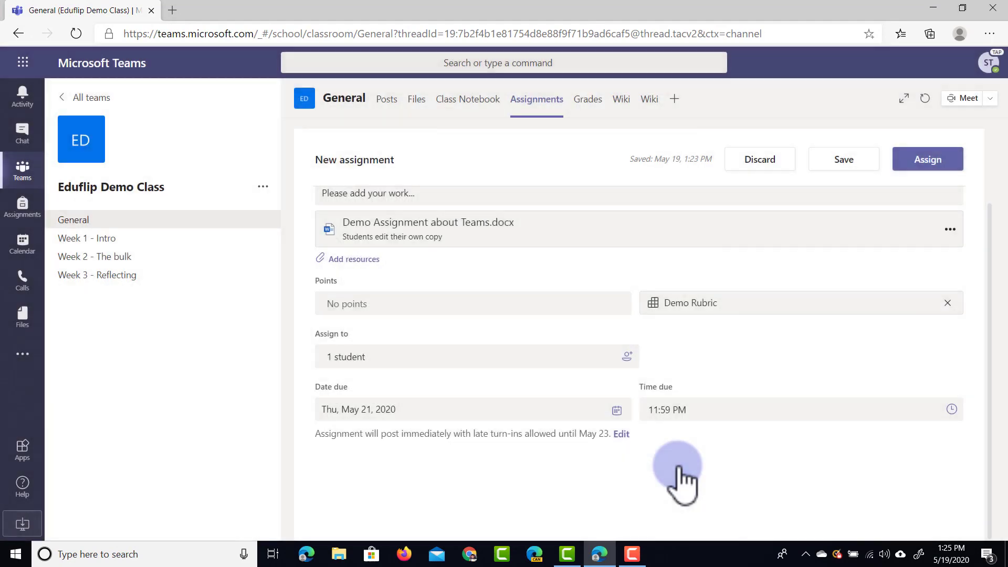